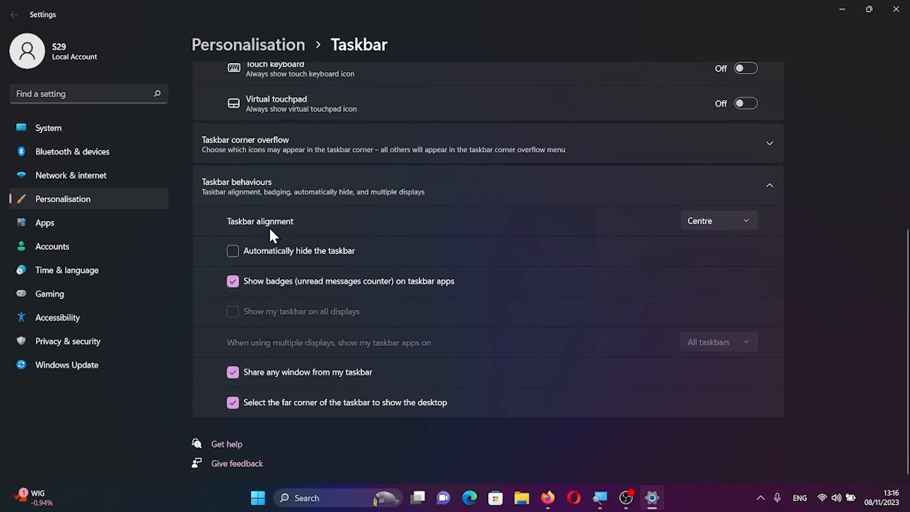
Set the taskbar alignment to Left and back to Centre, closing Settings when done
left_click(727, 230)
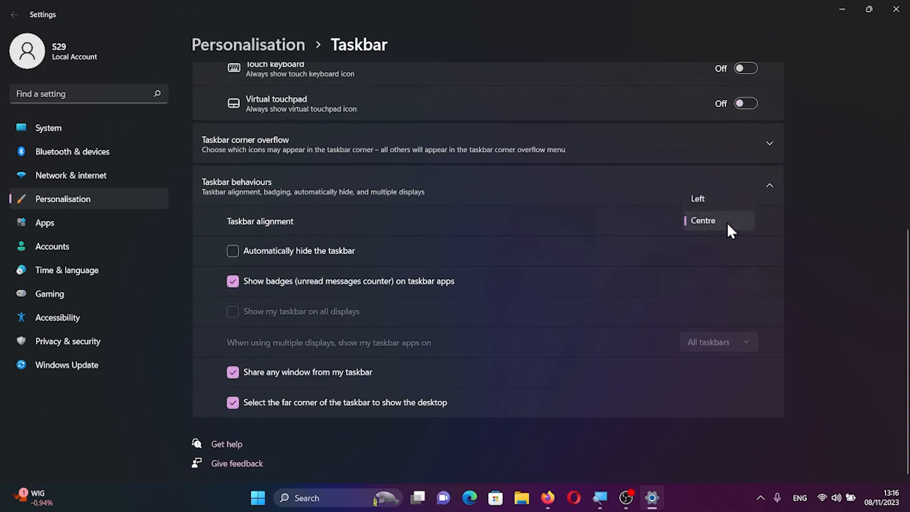
left_click(718, 198)
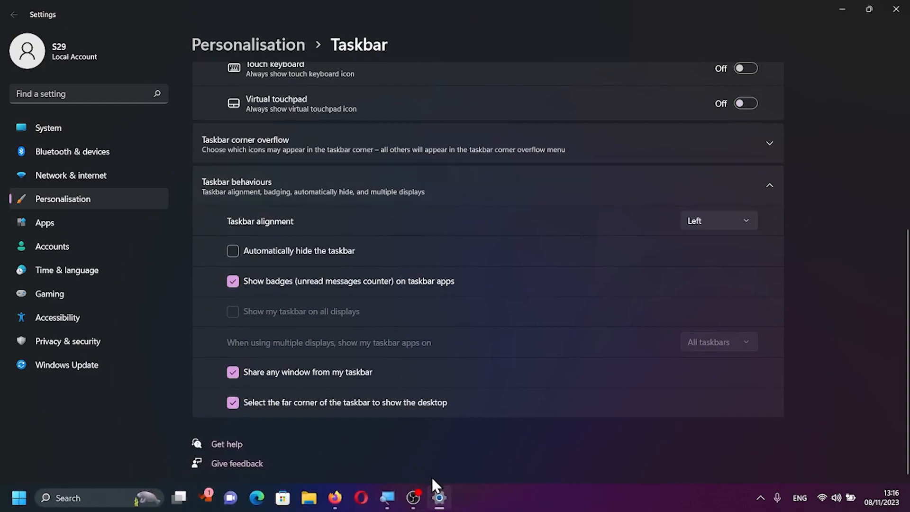
left_click(706, 225)
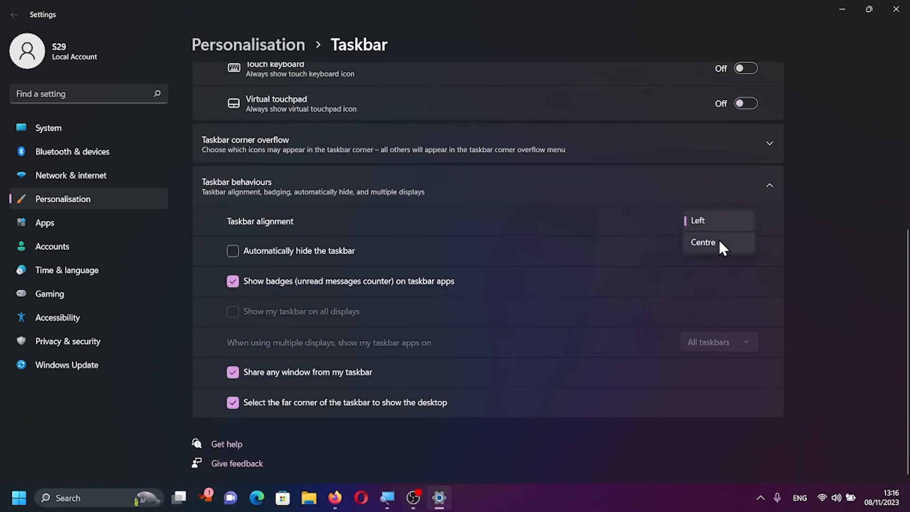
left_click(718, 239)
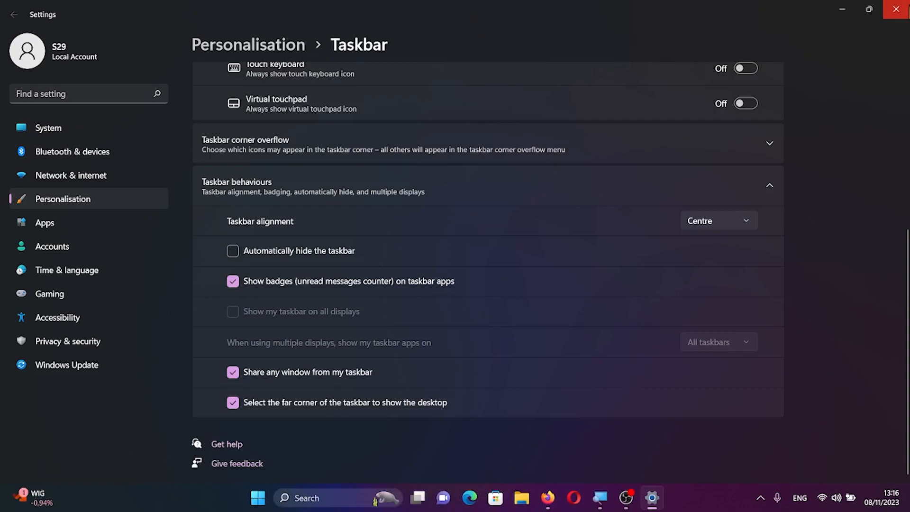
left_click(896, 9)
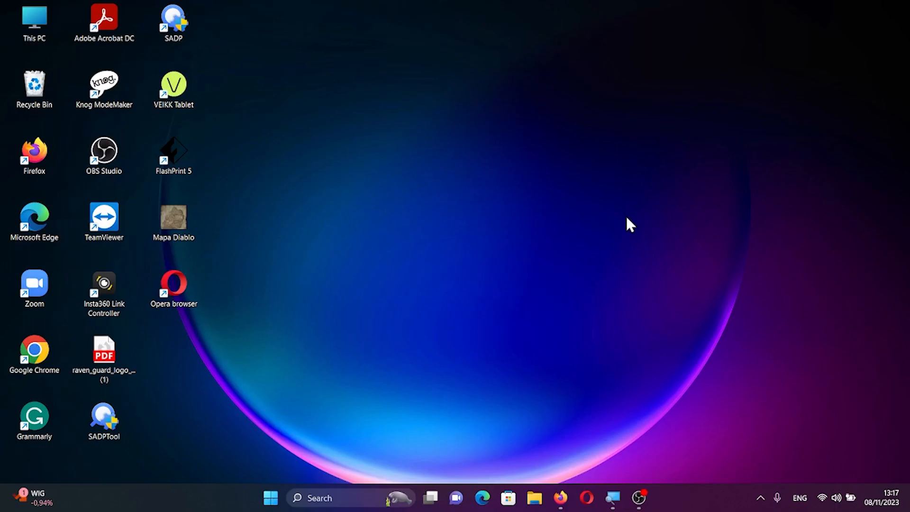
Search for Registry Editor from the Start menu and open it
key("super")
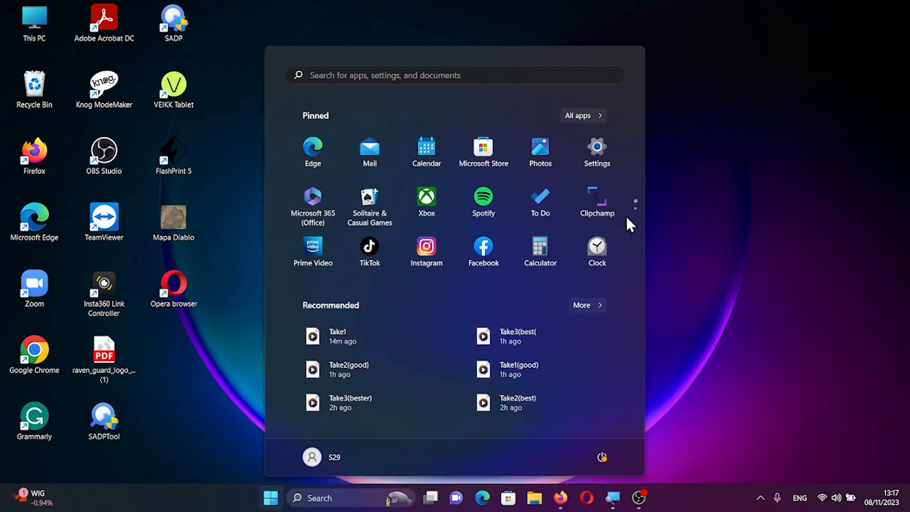
key("super")
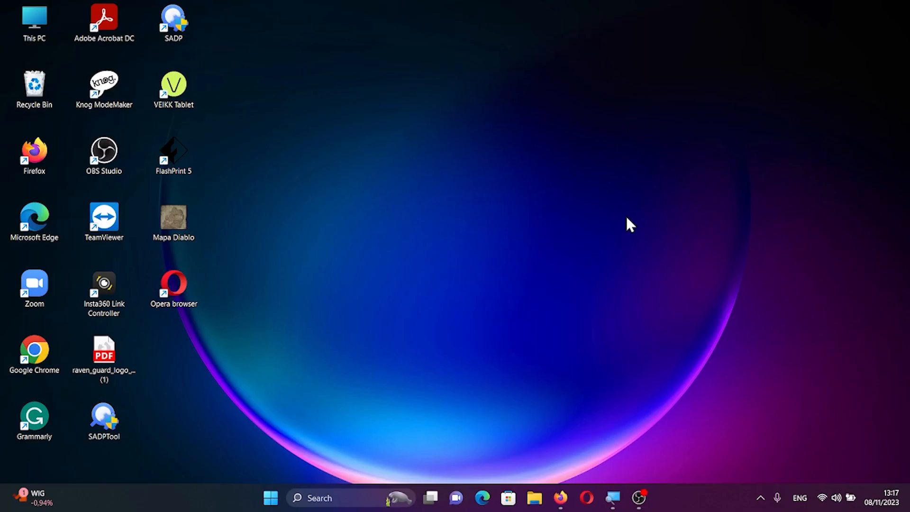
left_click(271, 498)
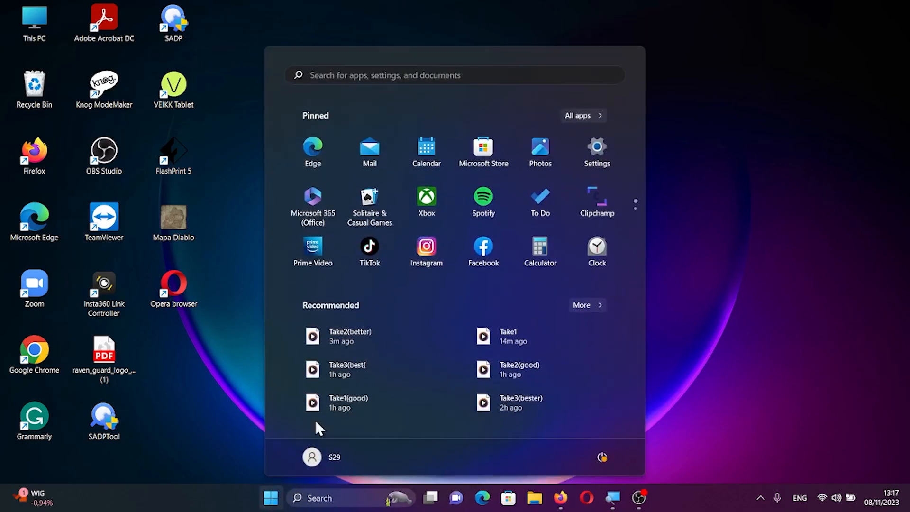
left_click(429, 67)
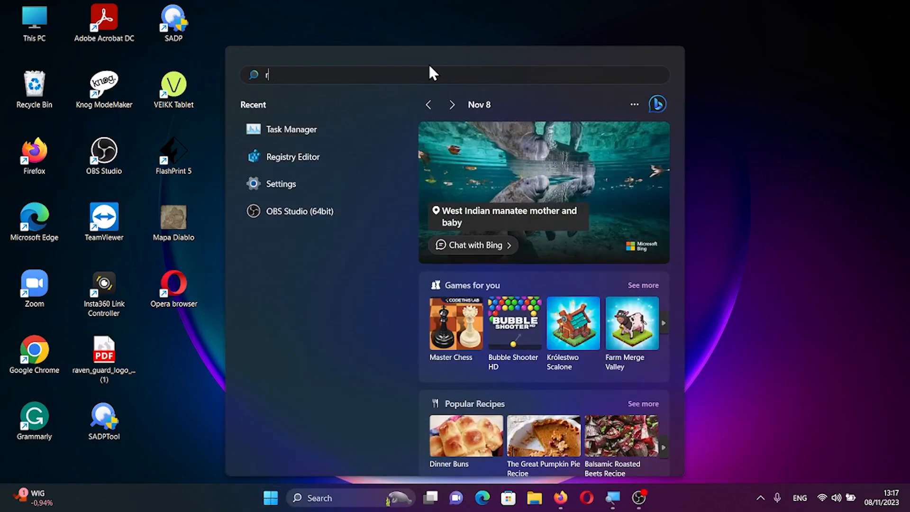
type("regi")
key("Return")
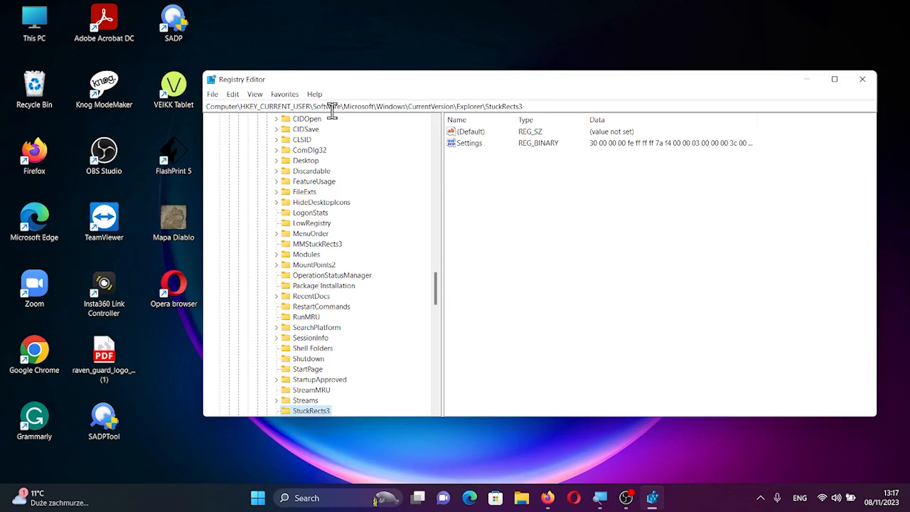
Export the StuckRects3 key under HKEY_CURRENT_USER's Explorer branch to the Desktop as backup_taskbar
left_click(356, 107)
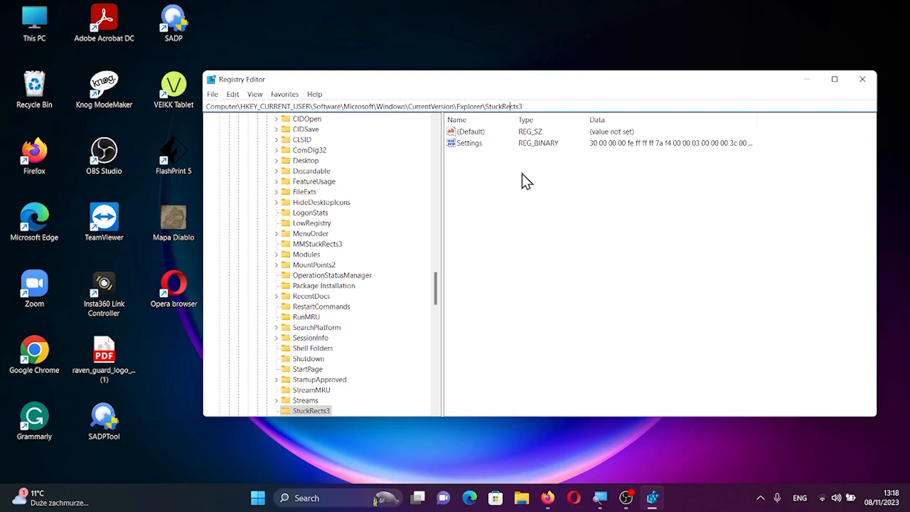
left_click(466, 143)
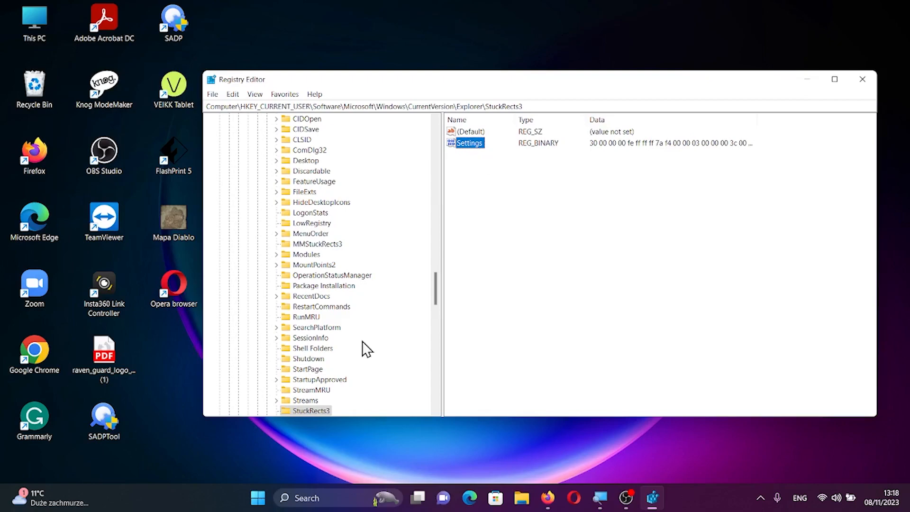
scroll(377, 300, "down", 1)
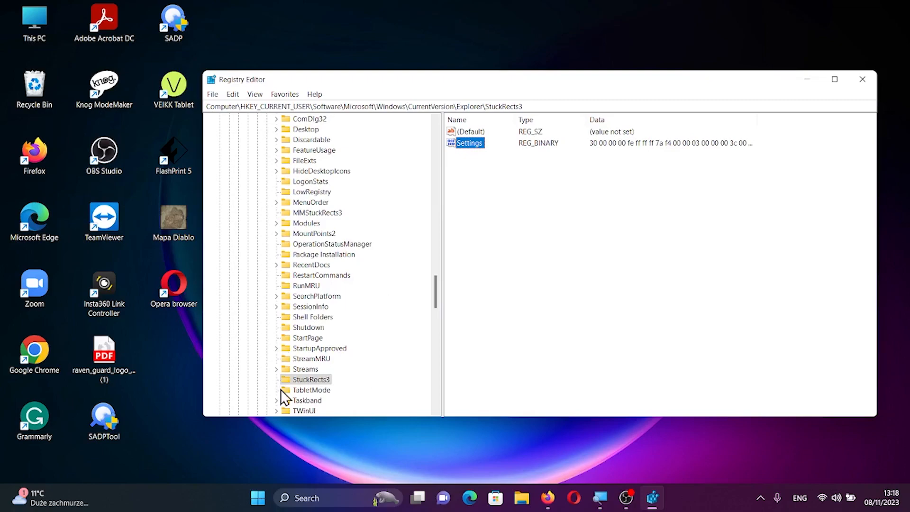
right_click(295, 379)
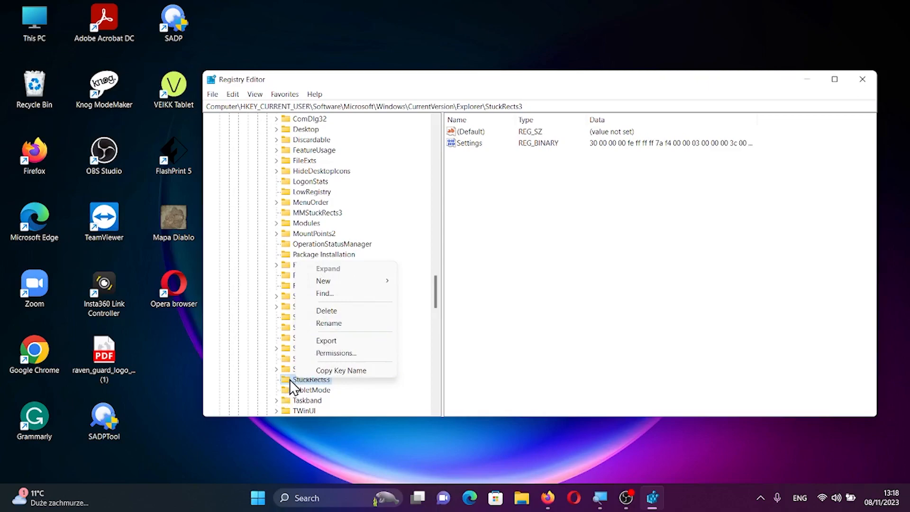
left_click(338, 339)
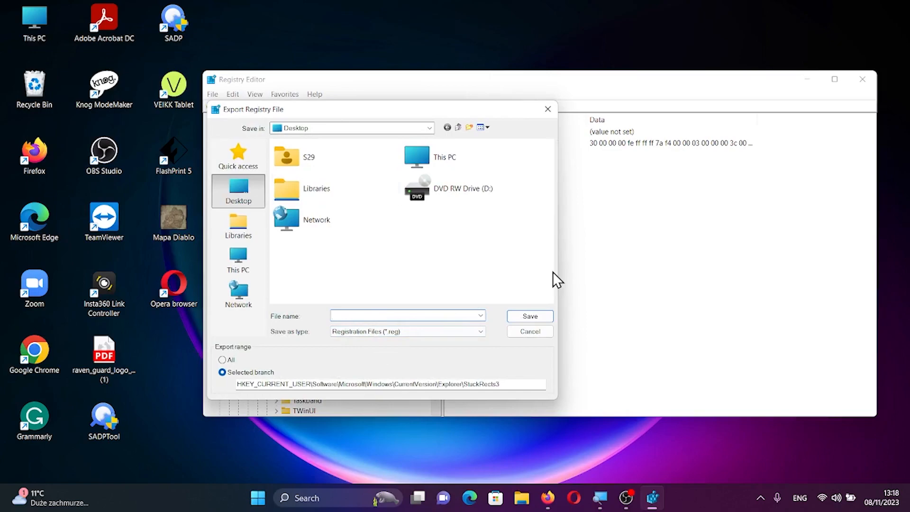
type("backup_dtaskbar")
key("Return")
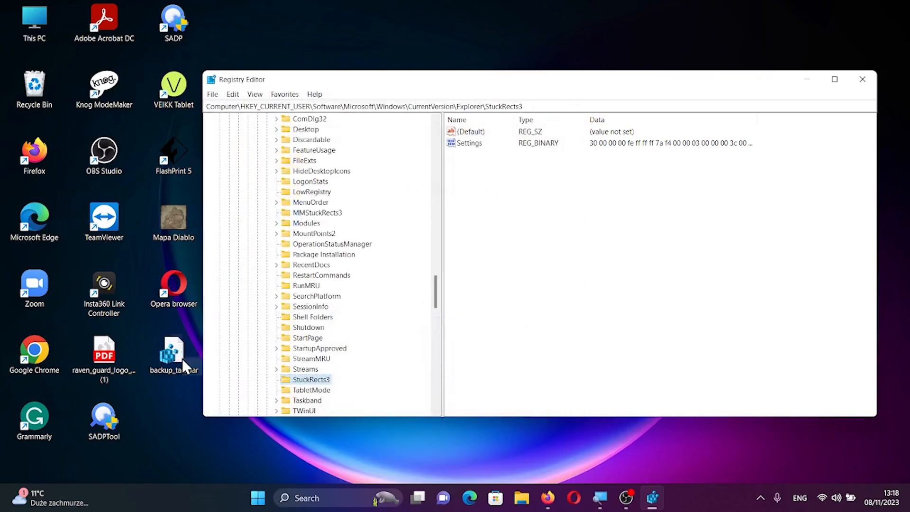
In the StuckRects3 key's Settings binary value, set the fifth byte of row 00000008 to 01
left_click(619, 241)
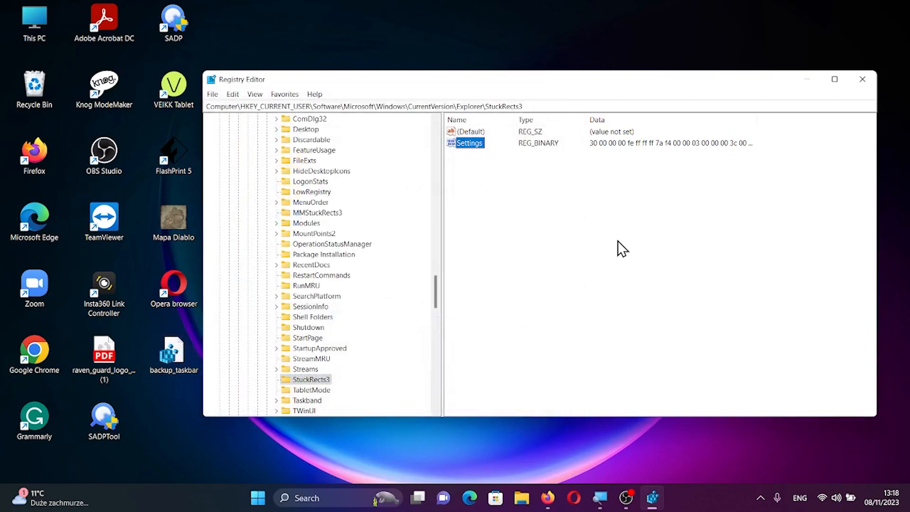
double_click(479, 148)
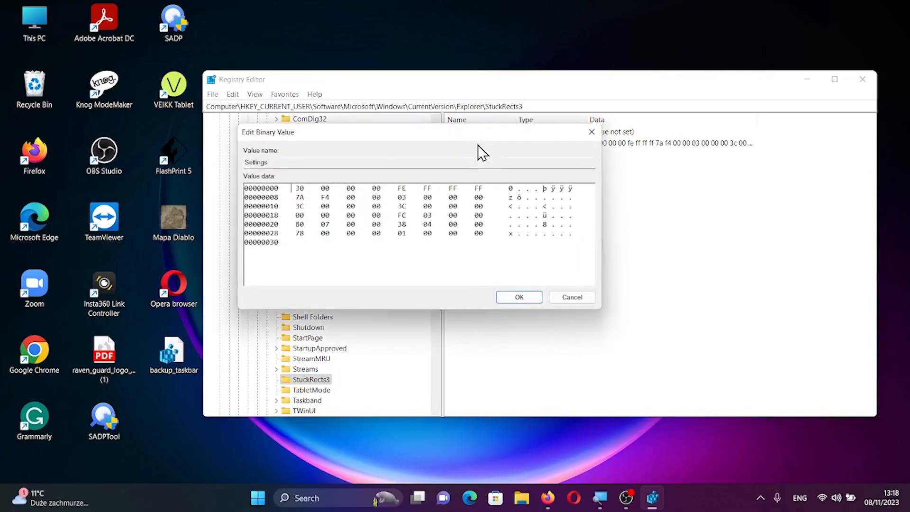
left_click(409, 204)
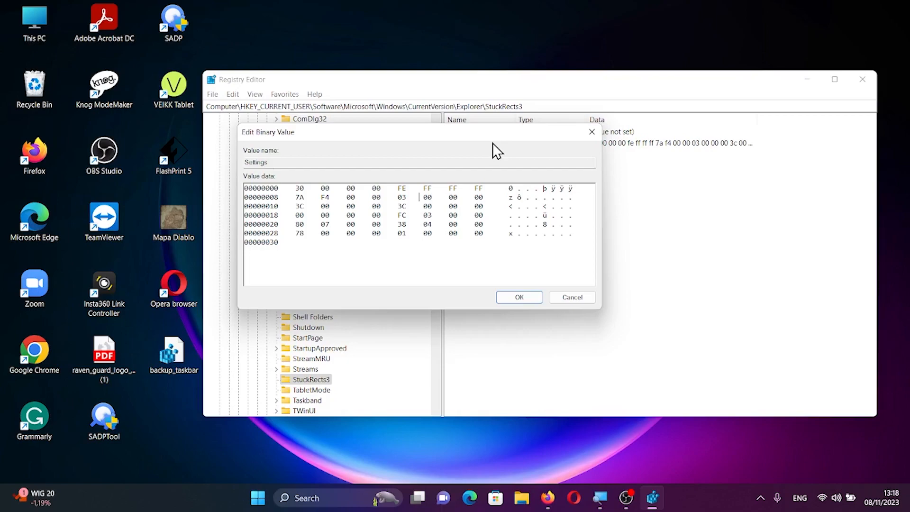
key("BackSpace")
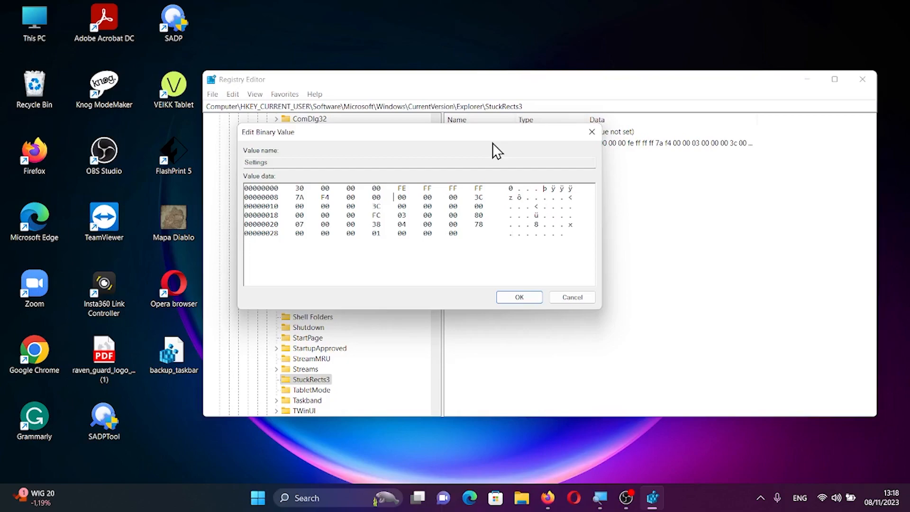
type("01 0")
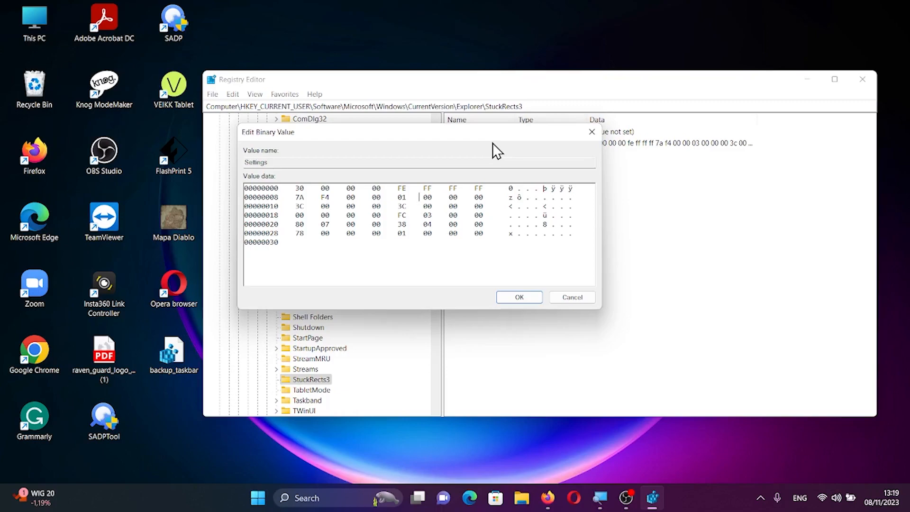
key("Return")
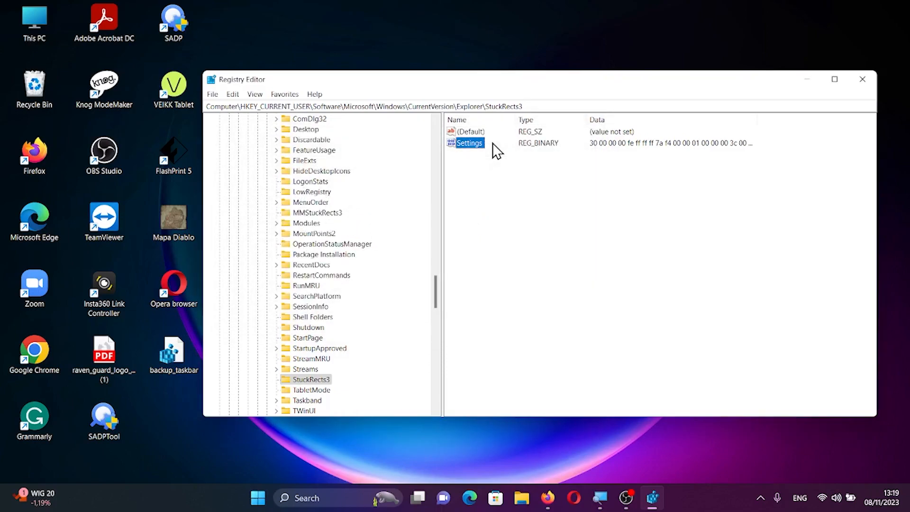
Minimise Registry Editor and open Task Manager through Windows search
left_click(807, 79)
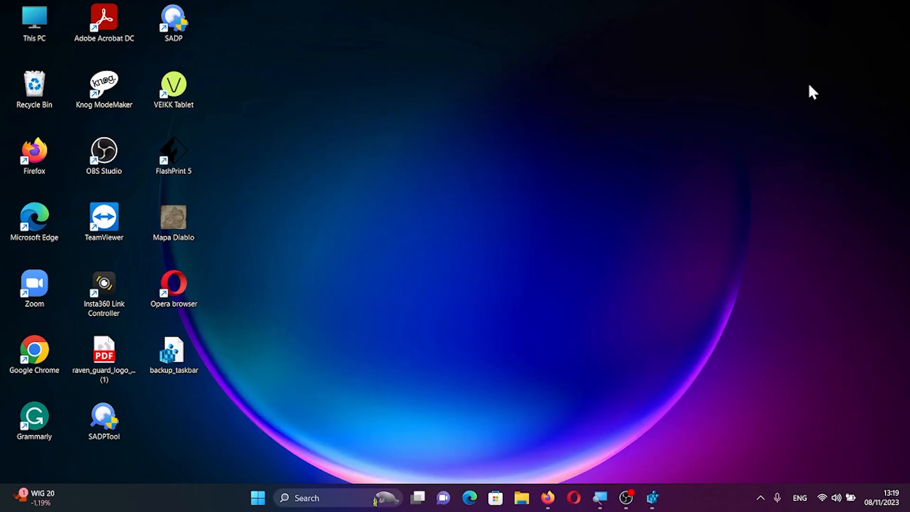
key("super")
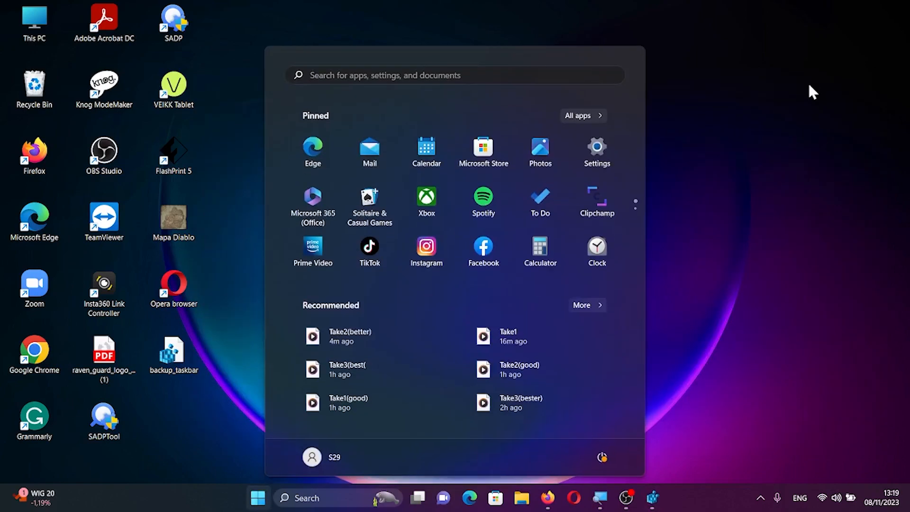
type("task")
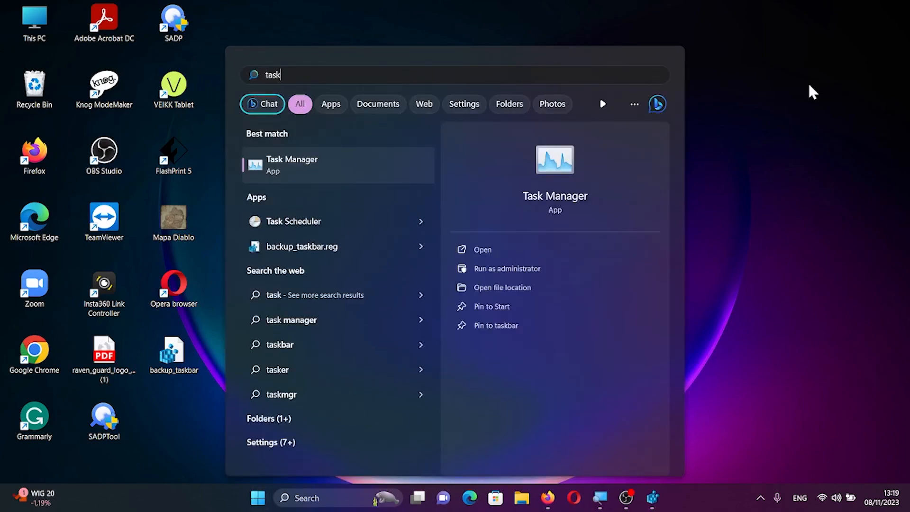
key("Return")
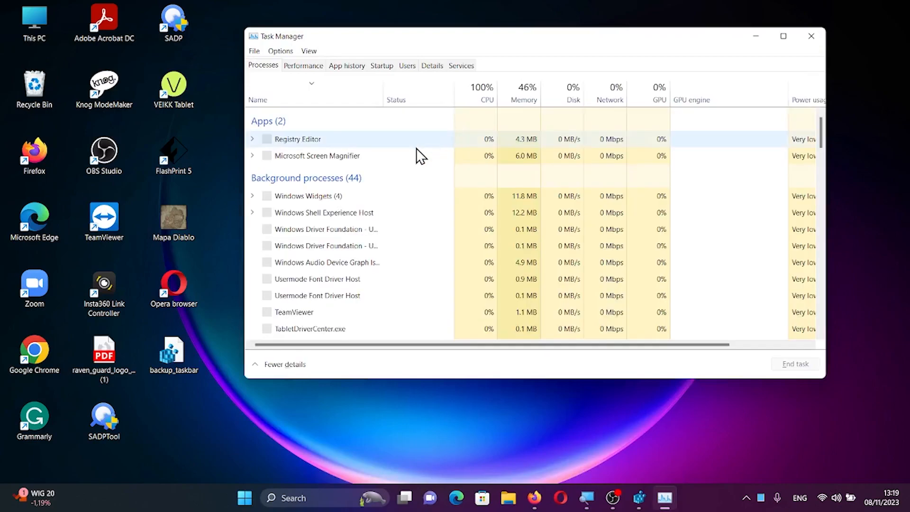
Restart the Windows Explorer process in Task Manager and minimise its window
scroll(409, 165, "down", 8)
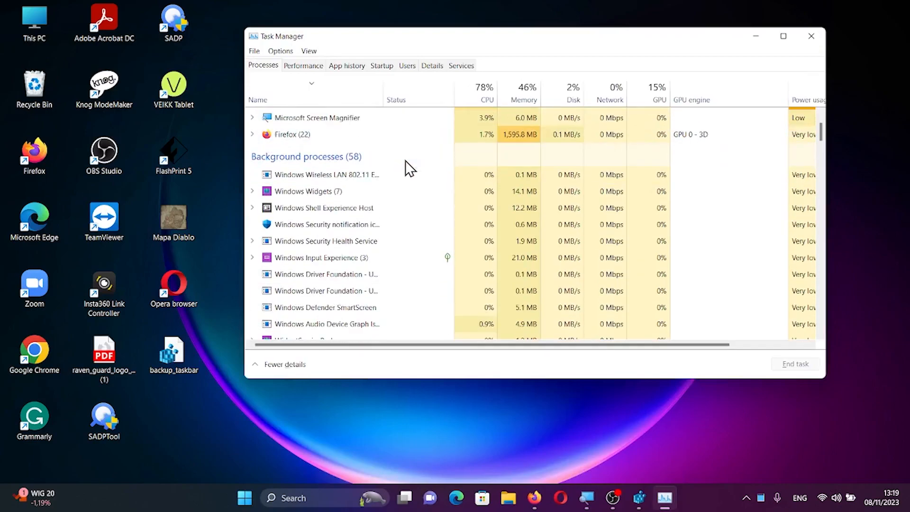
scroll(409, 166, "down", 12)
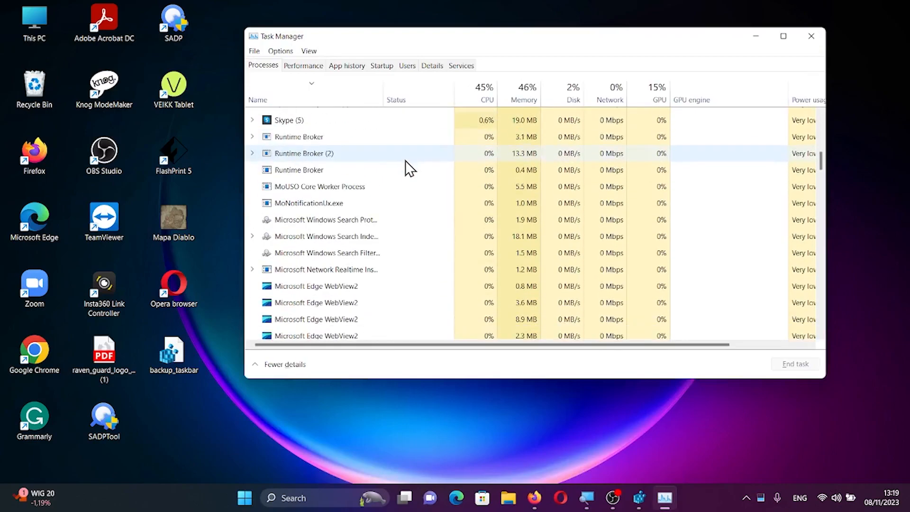
scroll(409, 167, "down", 12)
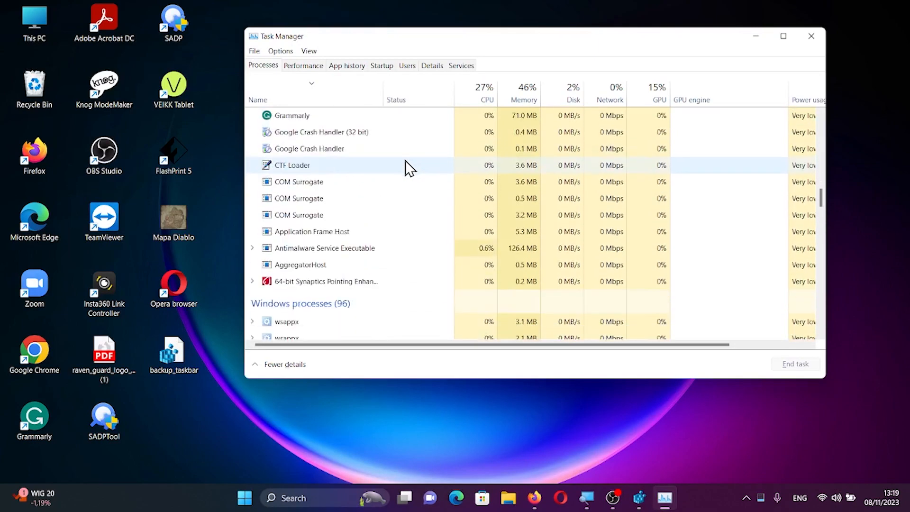
scroll(408, 167, "down", 2)
left_click(382, 233)
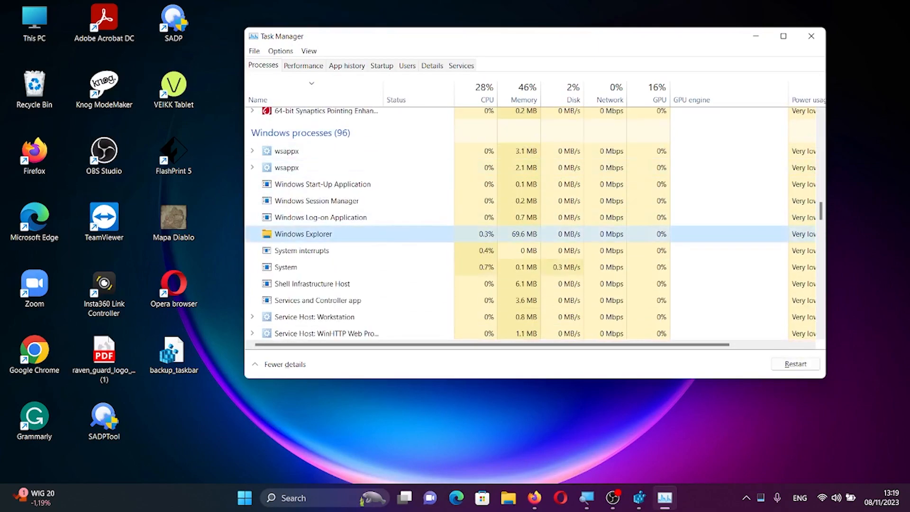
left_click(794, 365)
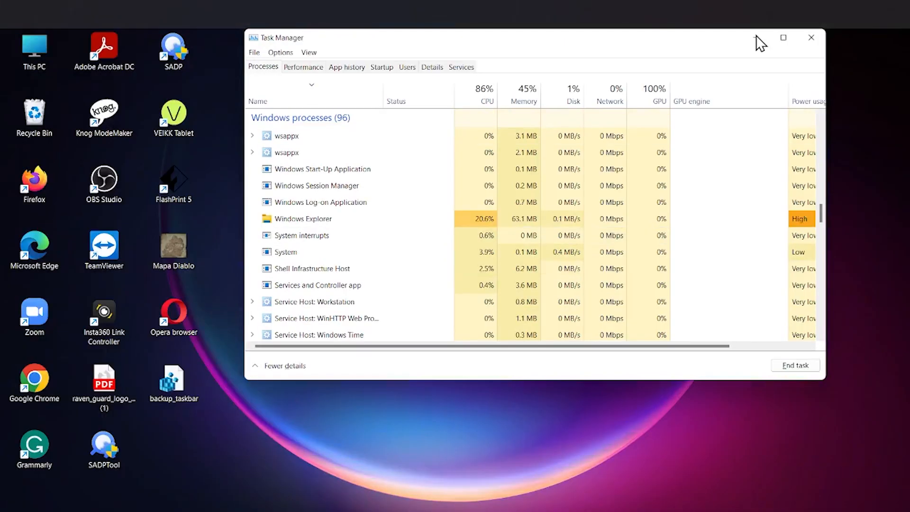
left_click(757, 38)
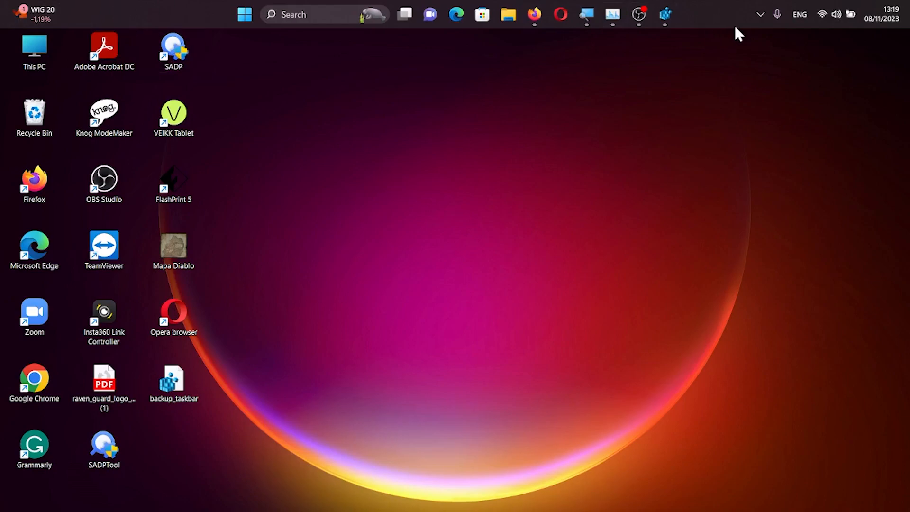
Open the Start menu from the moved taskbar to check where it appears, and reopen it once
left_click(250, 17)
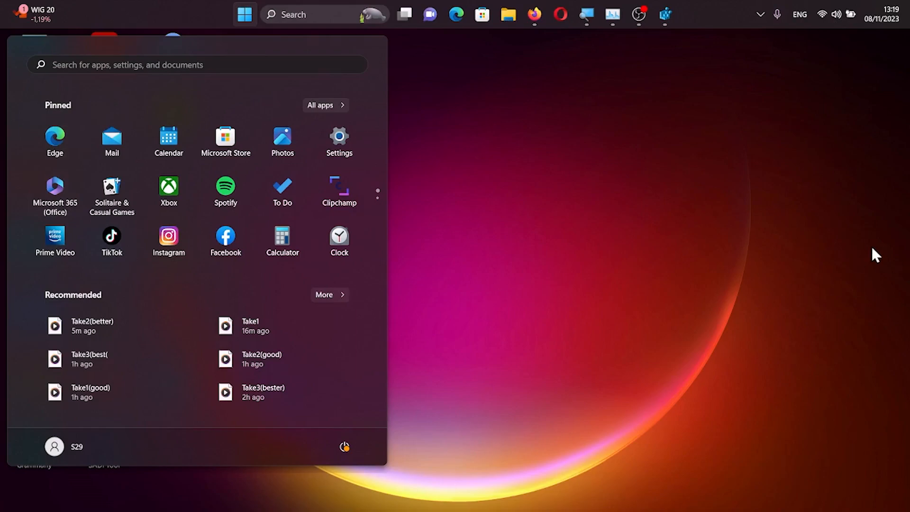
left_click(673, 103)
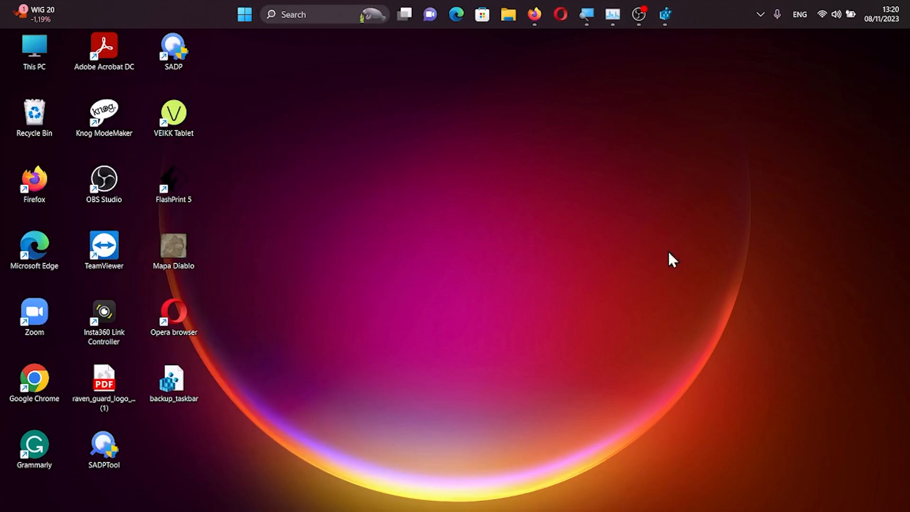
left_click(245, 15)
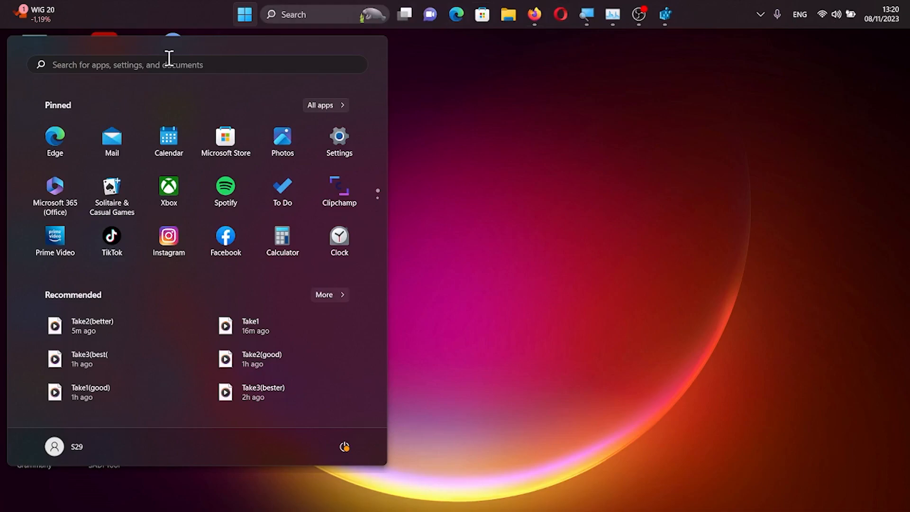
Close the Start menu and switch back to the Registry Editor window with the StuckRects3 key
left_click(503, 158)
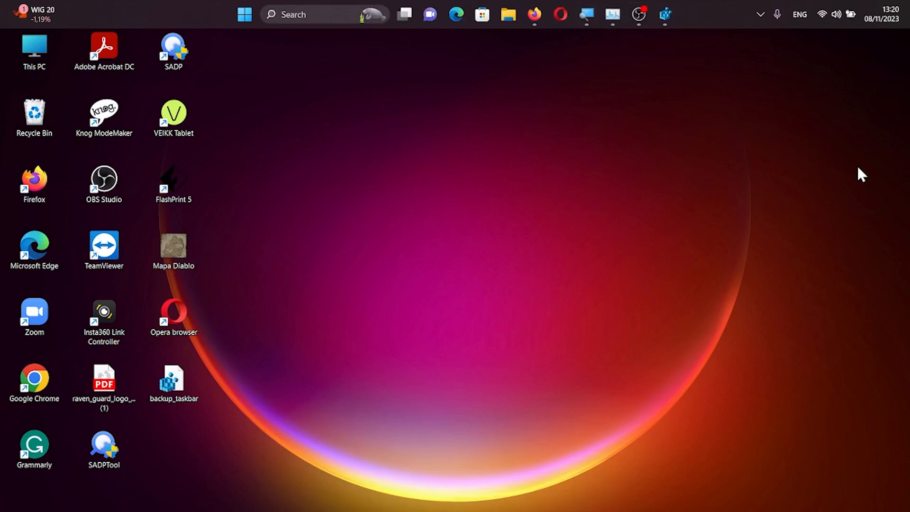
key("alt+Tab")
key("alt+Tab")
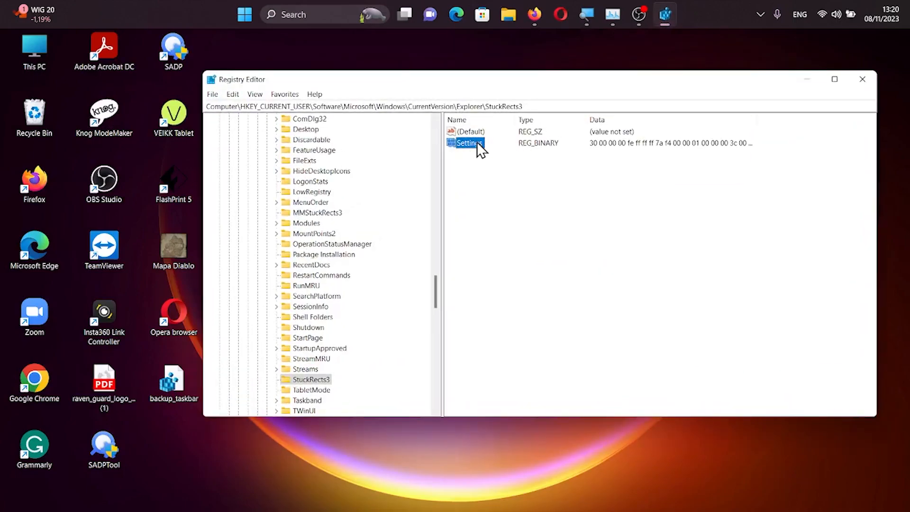
Set the fifth byte of row 00000008 in the StuckRects3 Settings binary value to 03, and minimise Registry Editor
double_click(477, 144)
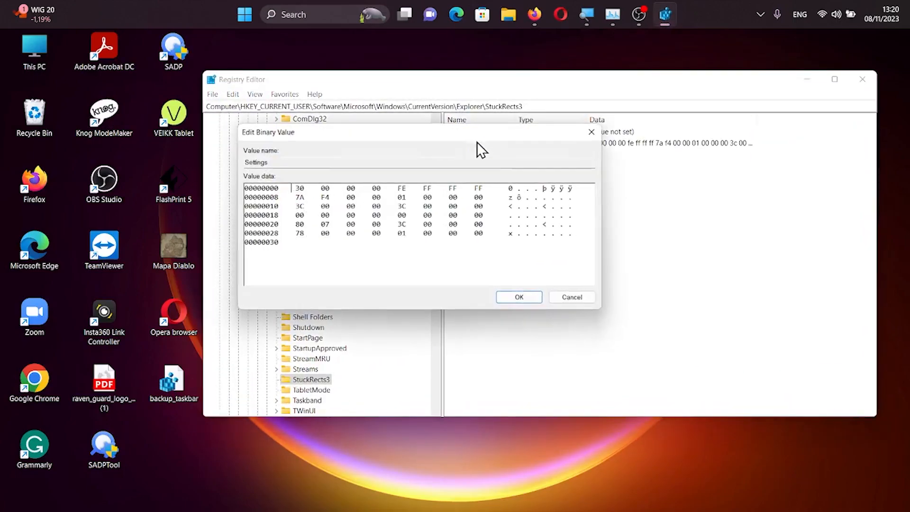
left_click(426, 198)
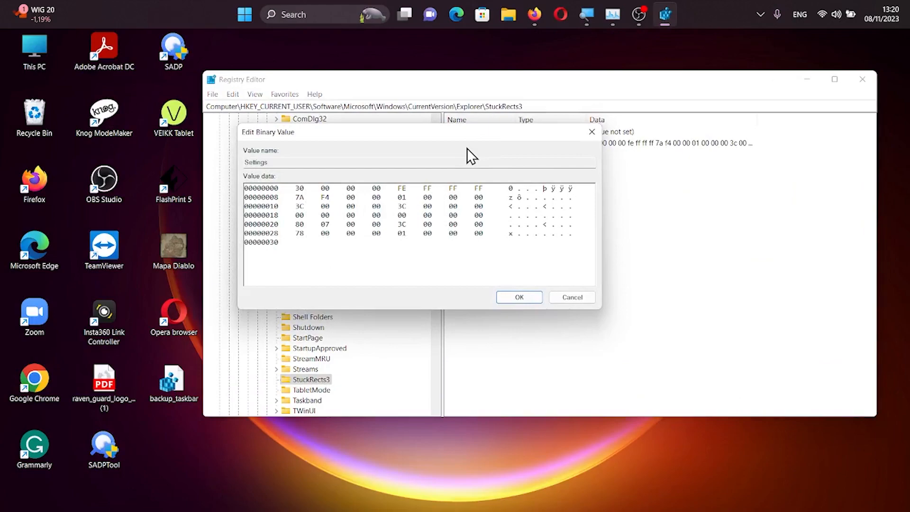
key("BackSpace")
type("03")
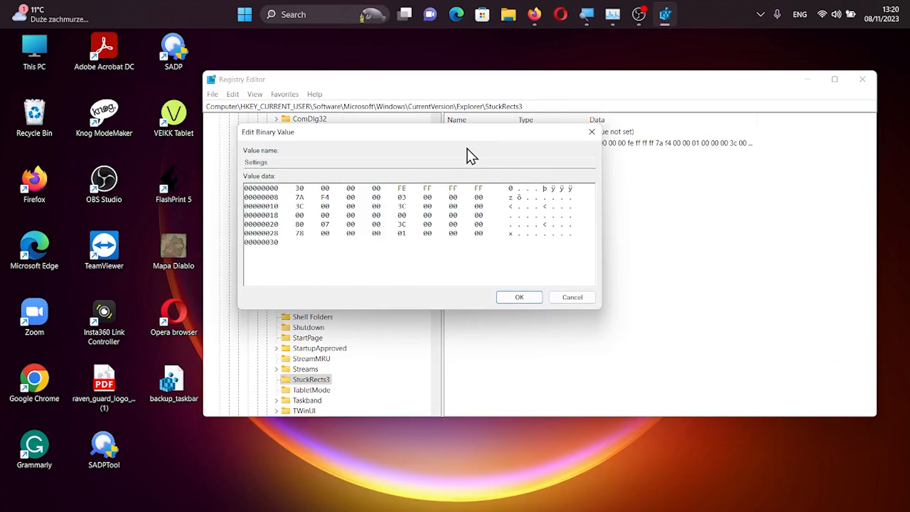
left_click(519, 297)
left_click(807, 79)
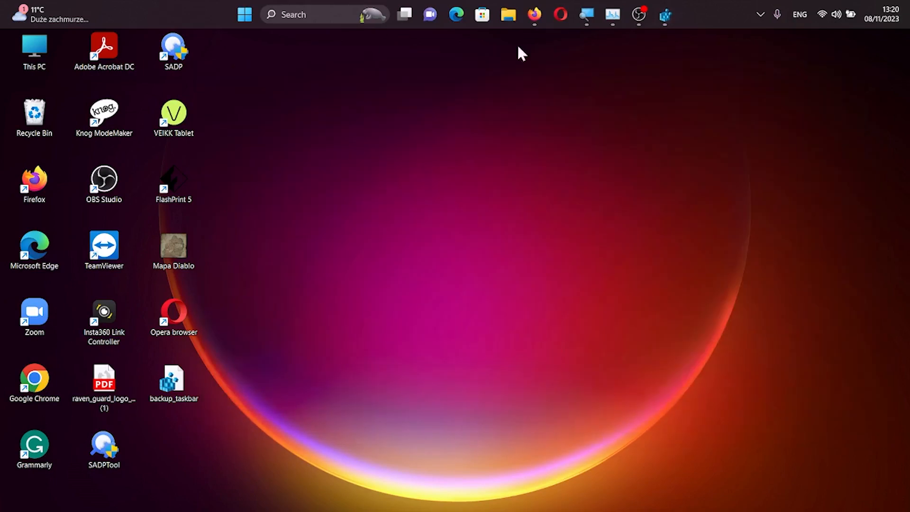
Switch to Task Manager, restart the Windows Explorer process to apply the registry edit, and minimise the window
left_click(612, 24)
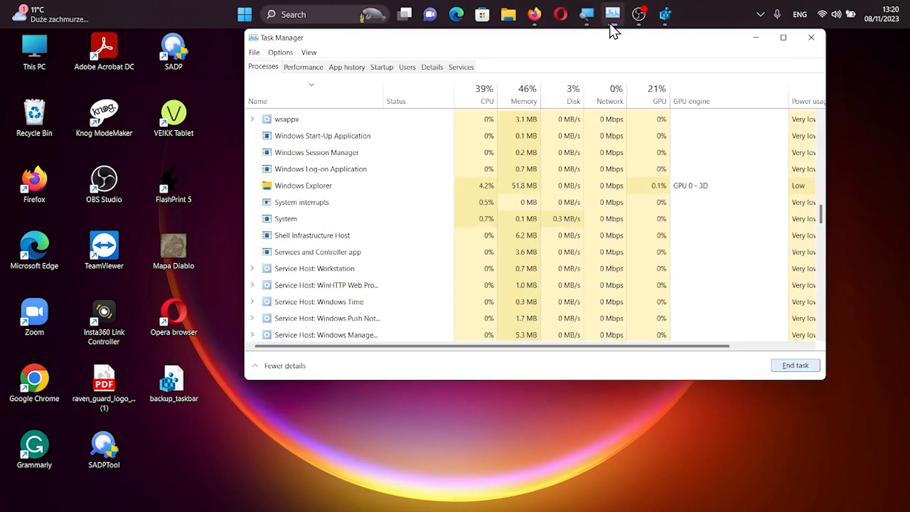
left_click(306, 188)
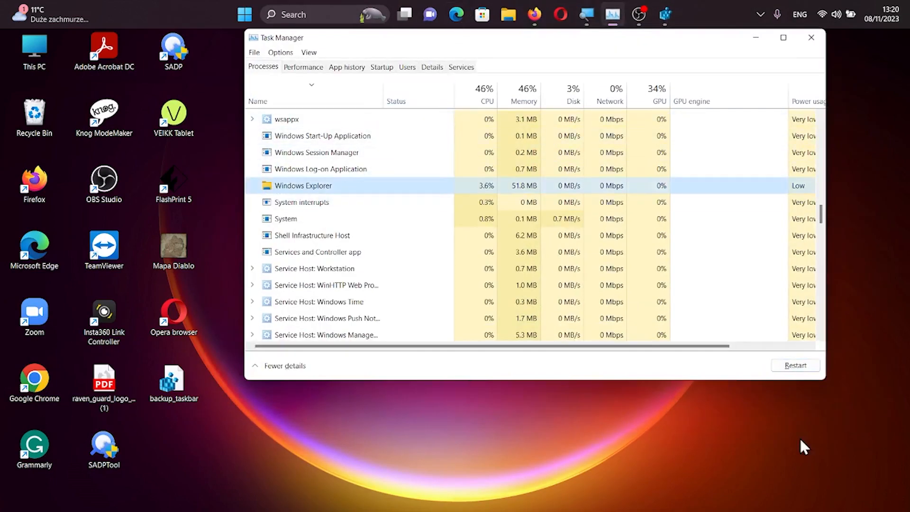
left_click(807, 370)
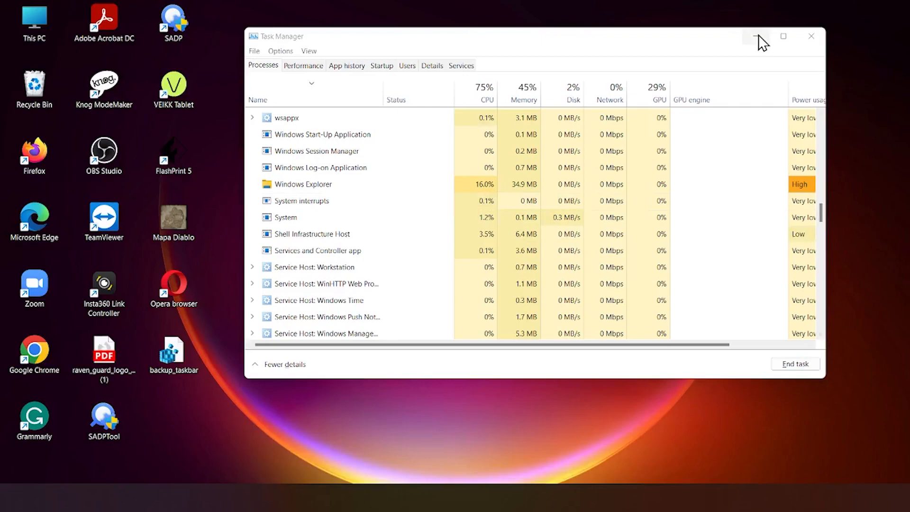
left_click(759, 37)
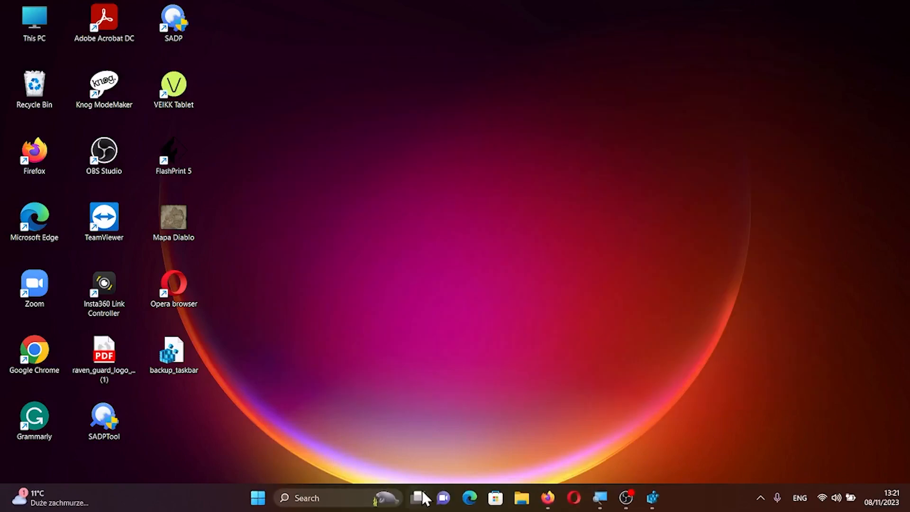